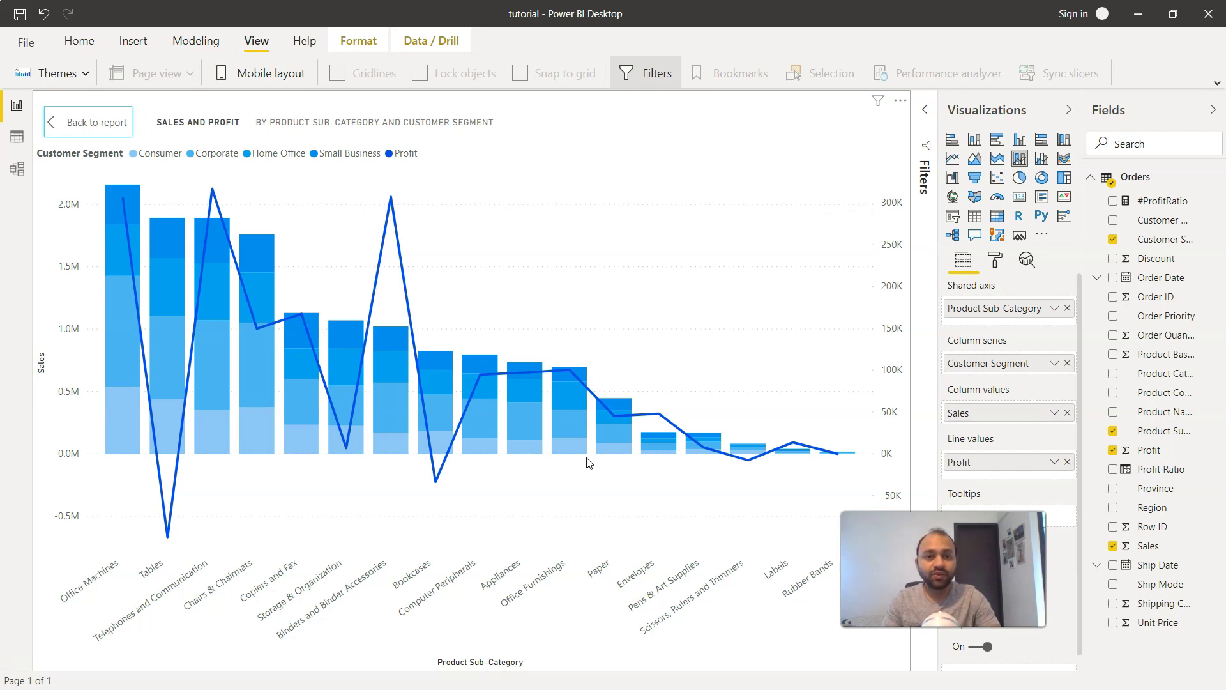
click(1042, 161)
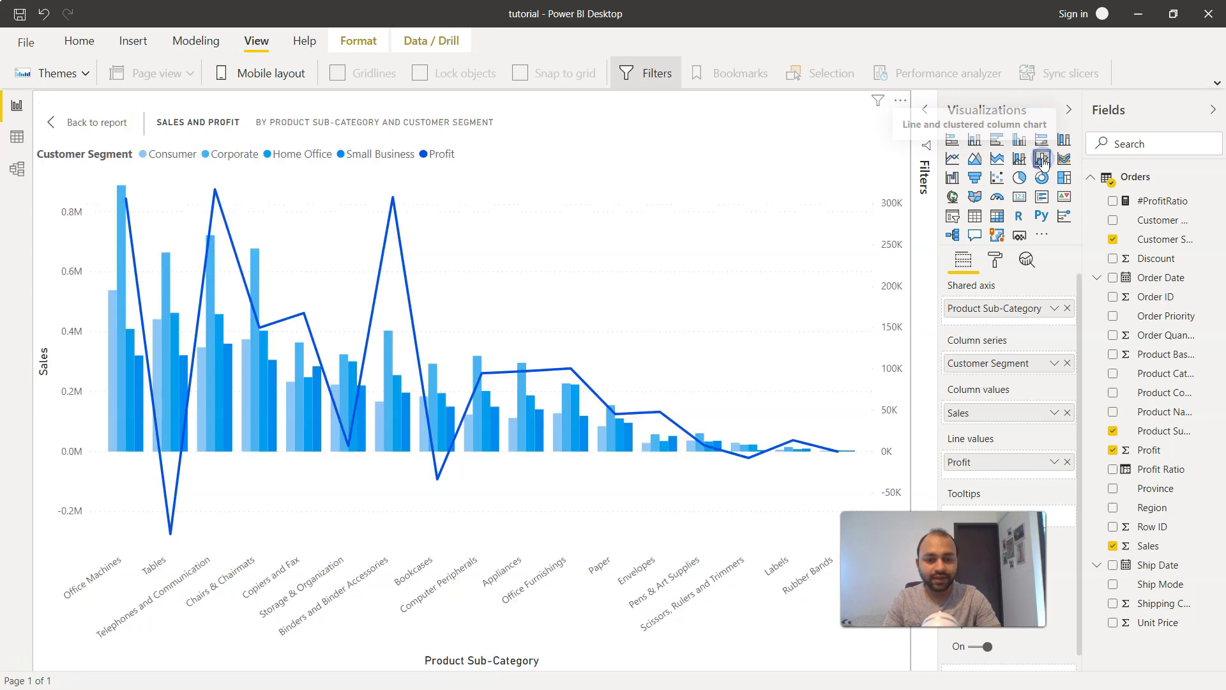